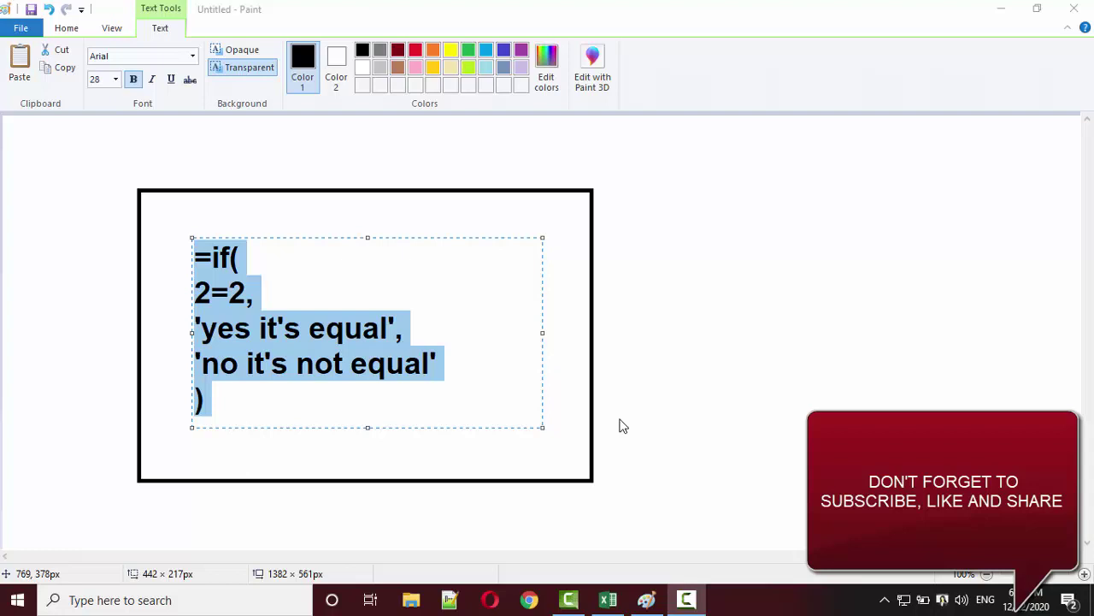
In Paint, highlight the 2=2 condition, 'yes it's equal' and 'no it's not equal' lines in turn.
click(295, 389)
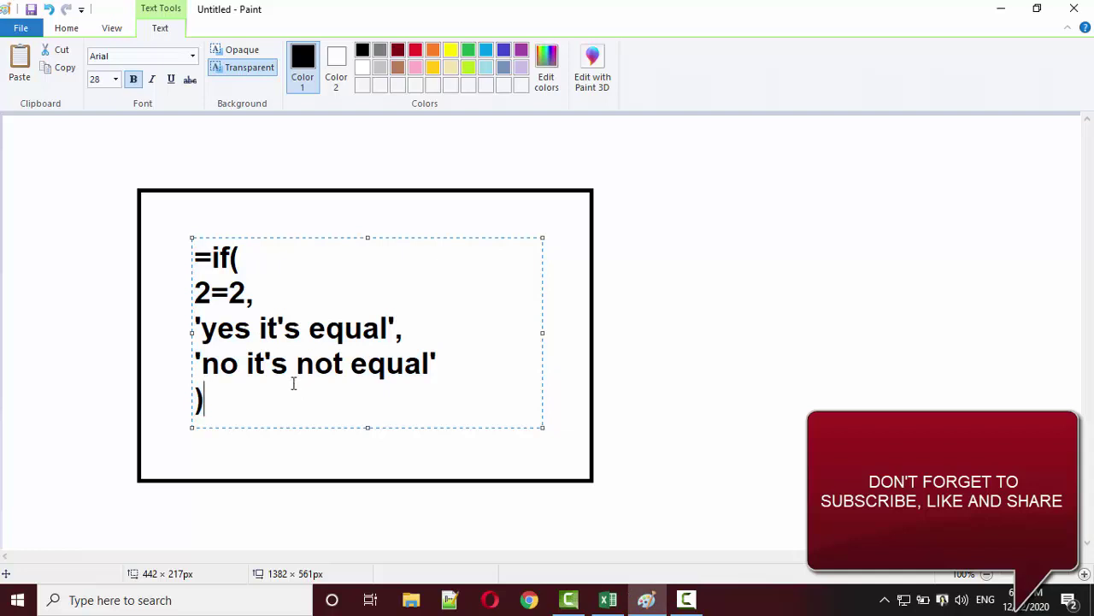
key(ctrl+a)
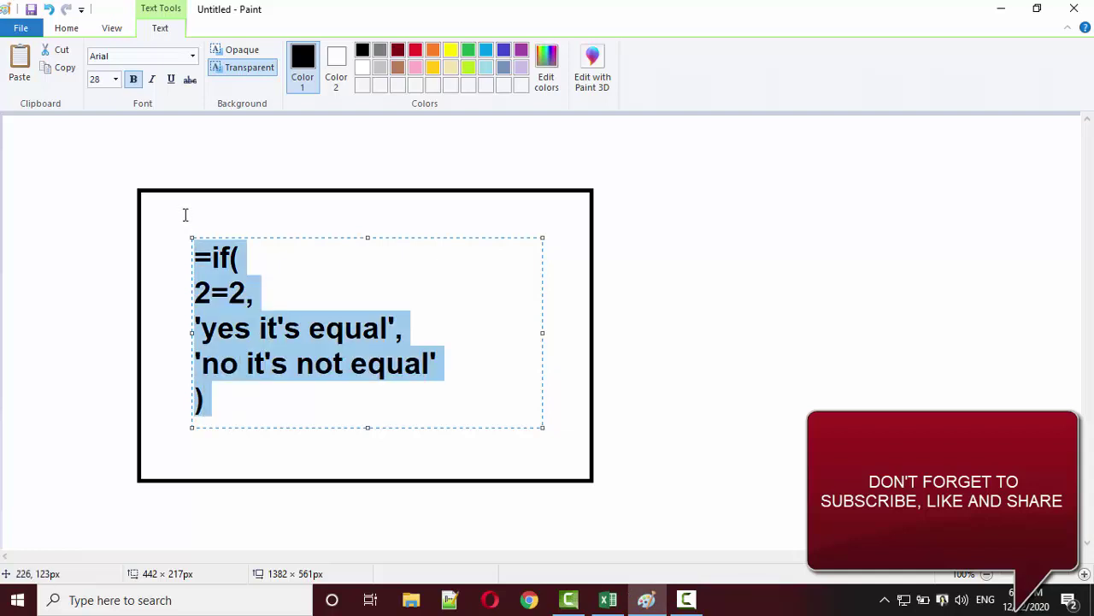
click(229, 291)
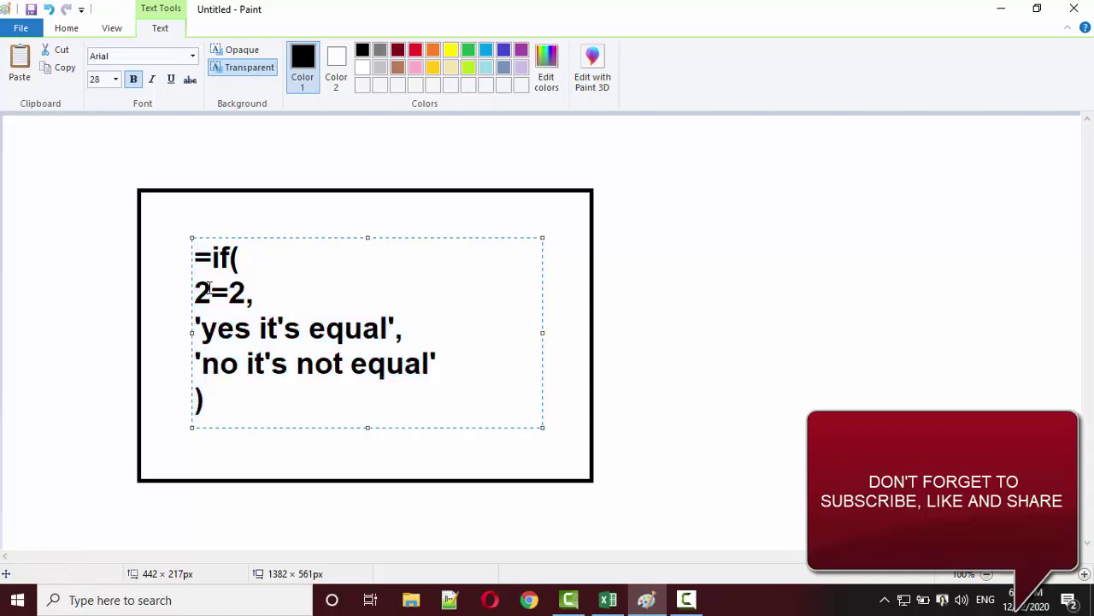
drag(196, 291, 251, 294)
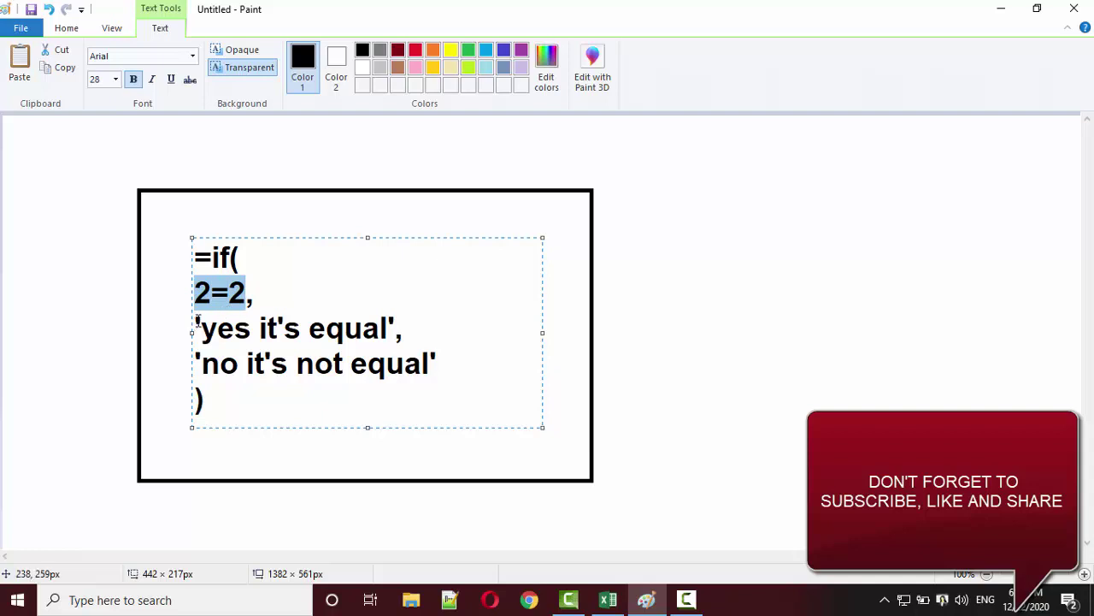
drag(196, 326, 409, 325)
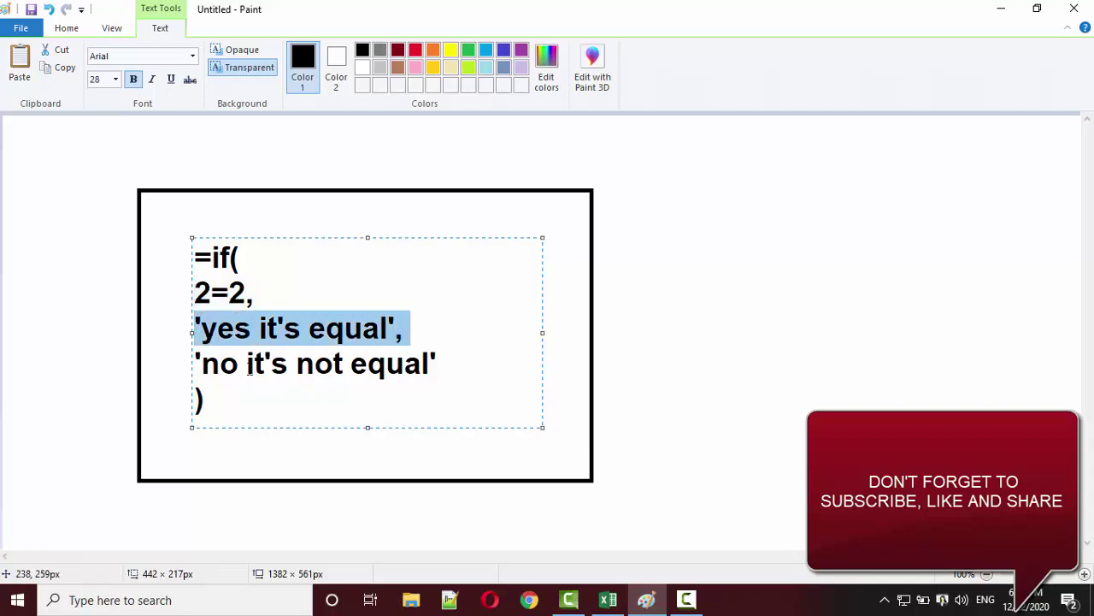
click(197, 362)
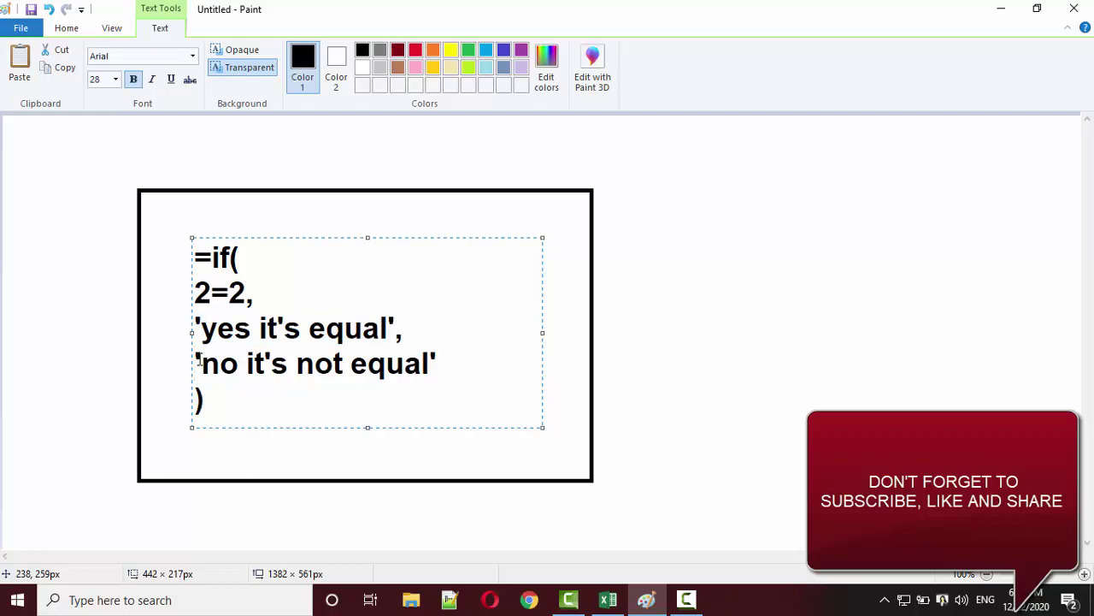
drag(197, 363, 443, 370)
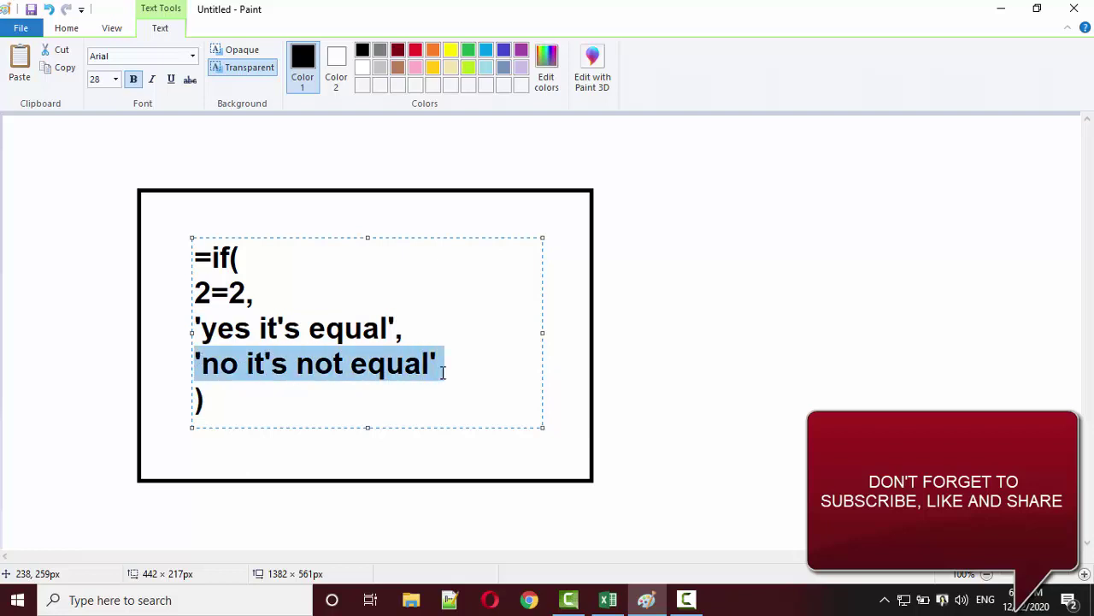
drag(246, 293, 197, 293)
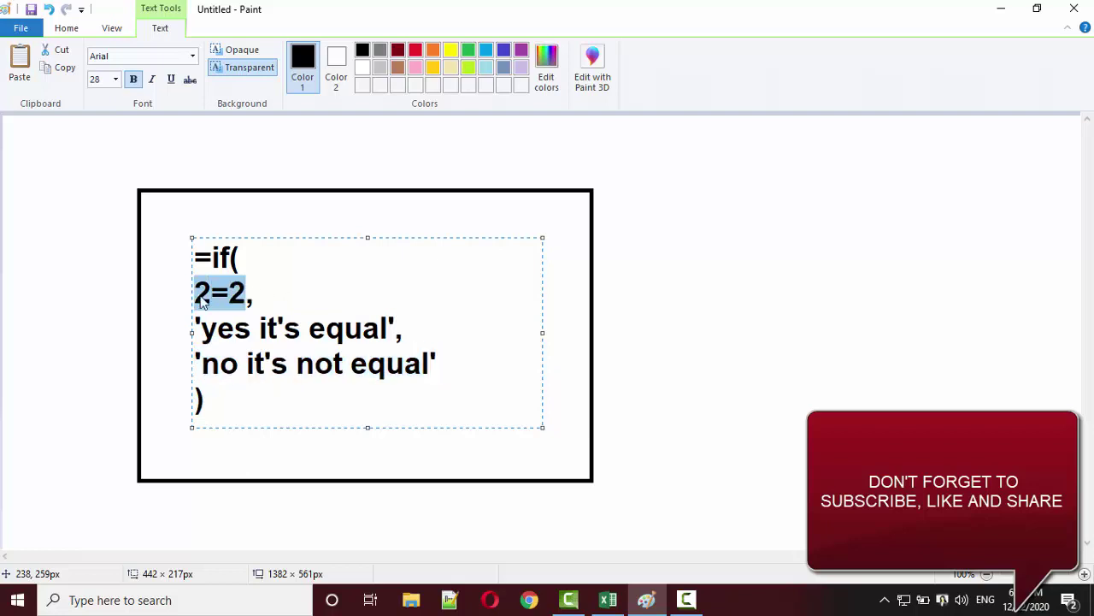
drag(202, 363, 438, 367)
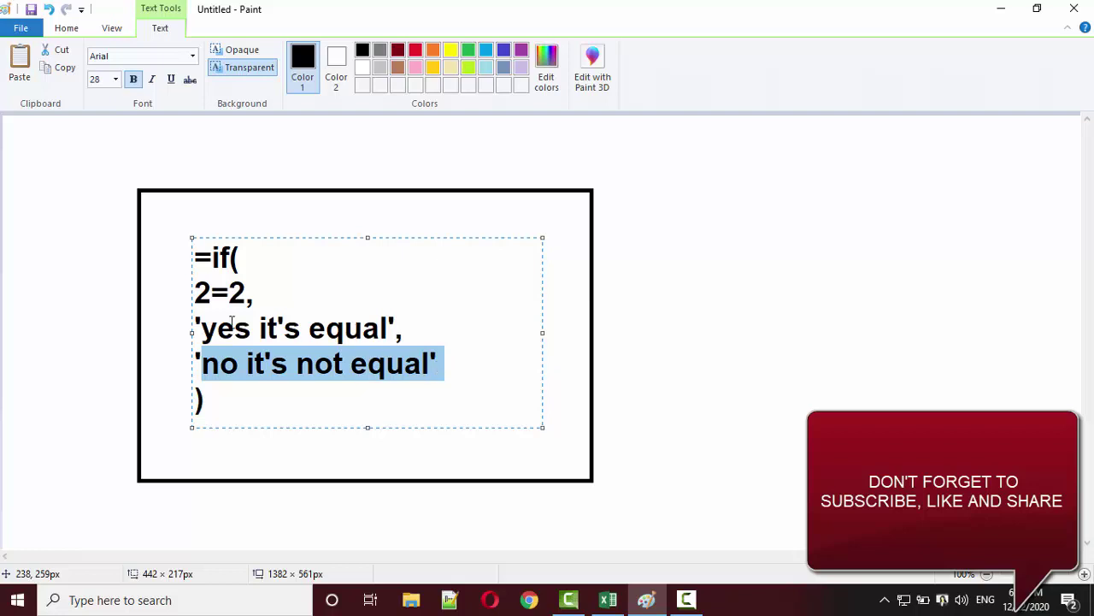
Highlight the arguments again, then select the whole 'no it's not equal' false-result line.
drag(196, 292, 248, 296)
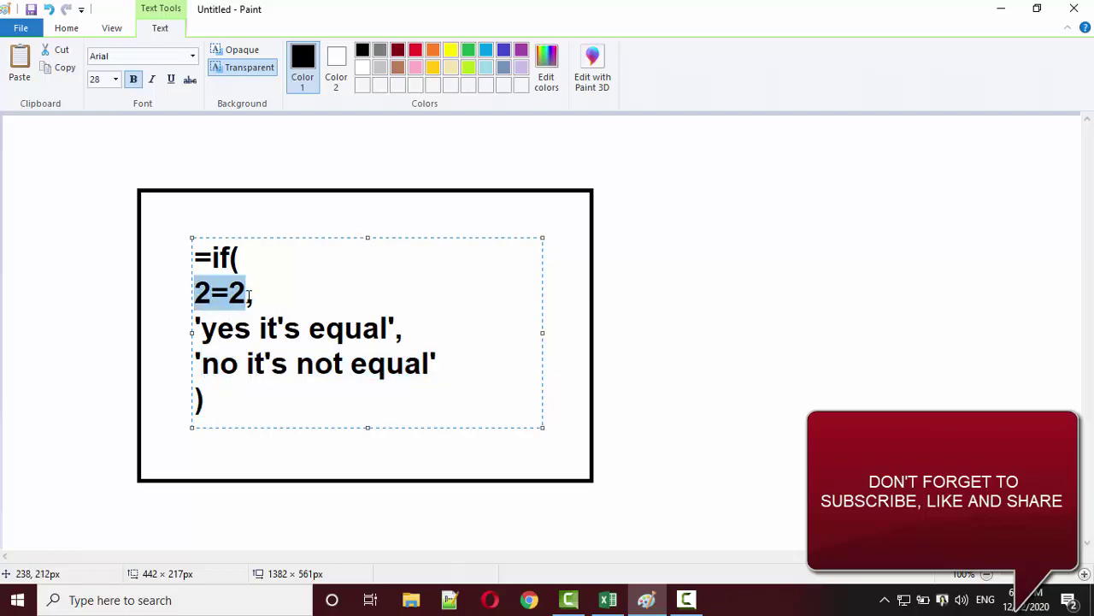
click(202, 363)
mouse_move(213, 362)
mouse_down()
mouse_move(398, 386)
mouse_move(424, 375)
mouse_up()
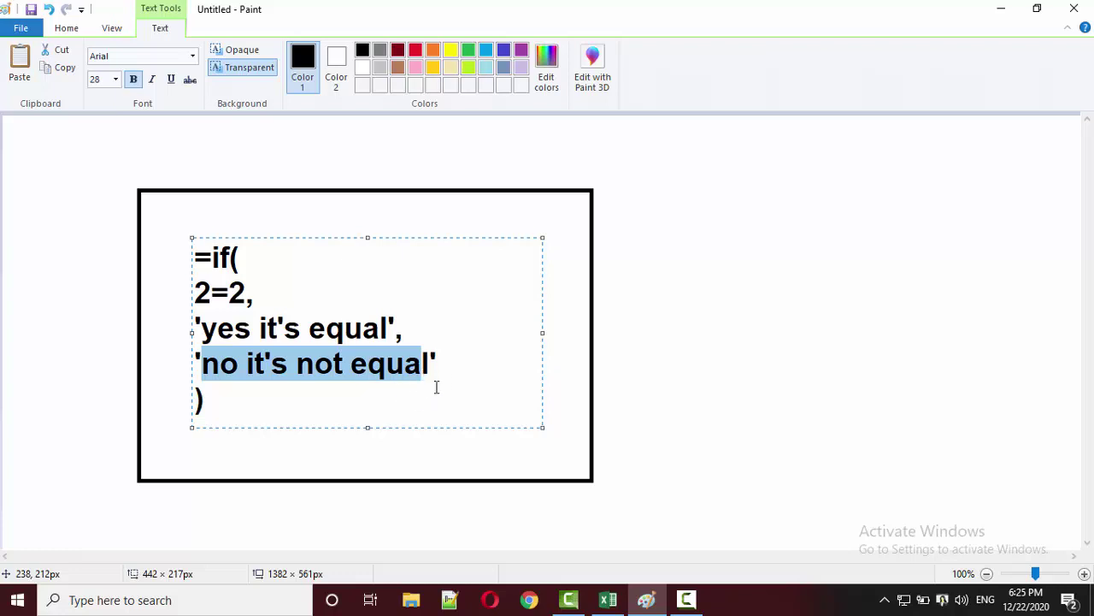
click(452, 377)
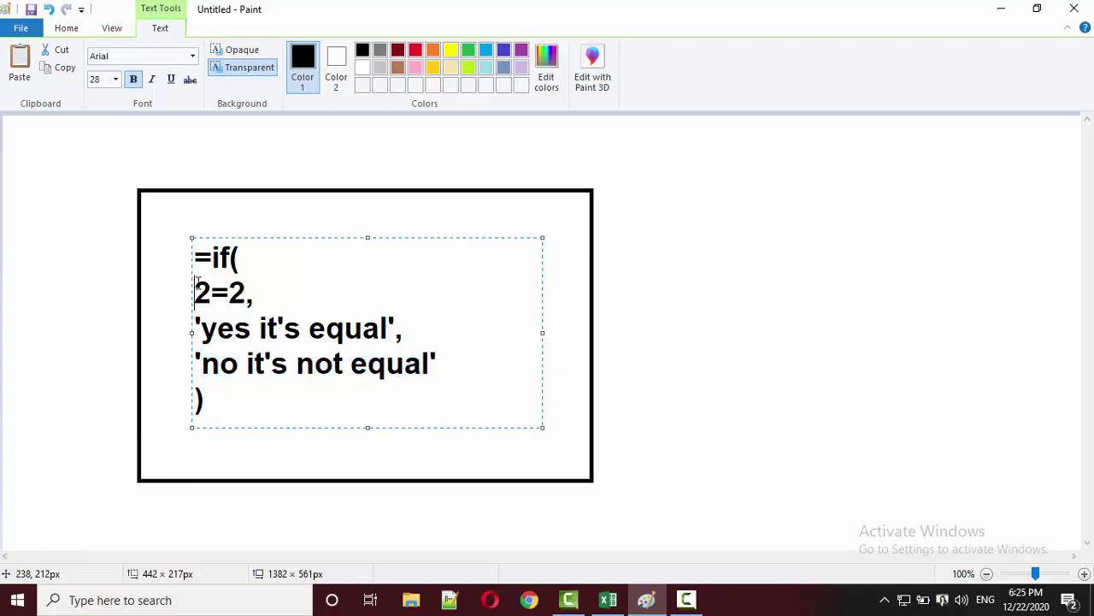
drag(195, 292, 248, 294)
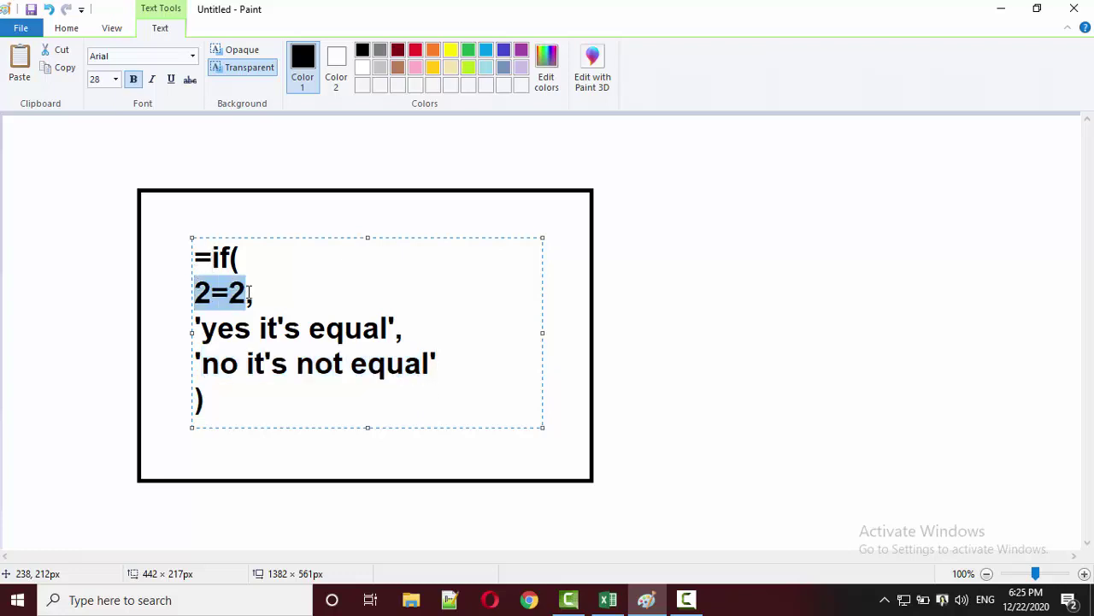
click(195, 318)
drag(196, 318, 391, 311)
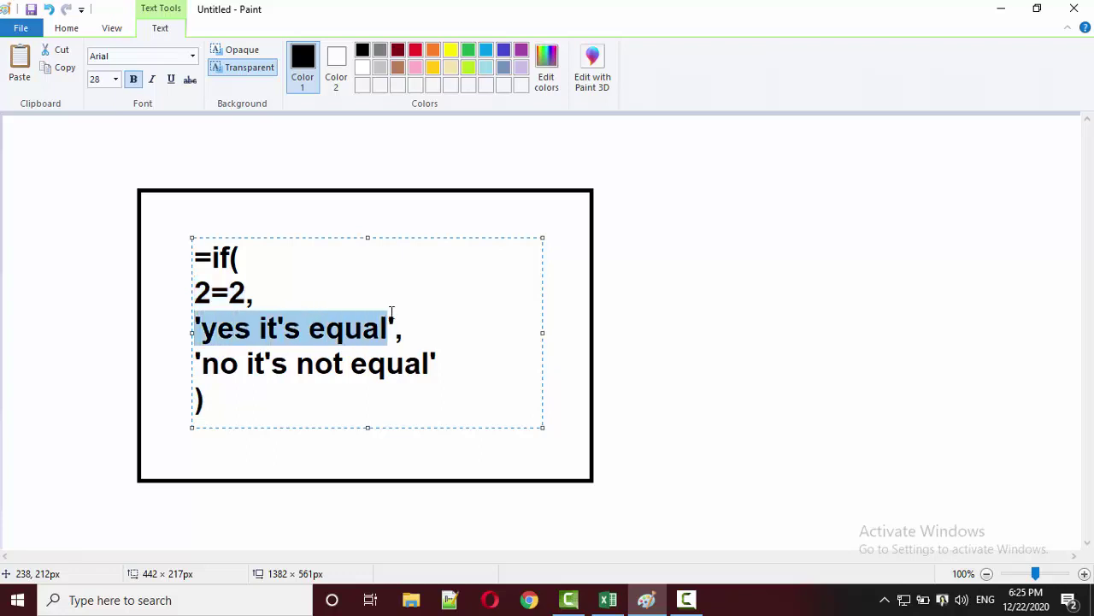
click(418, 333)
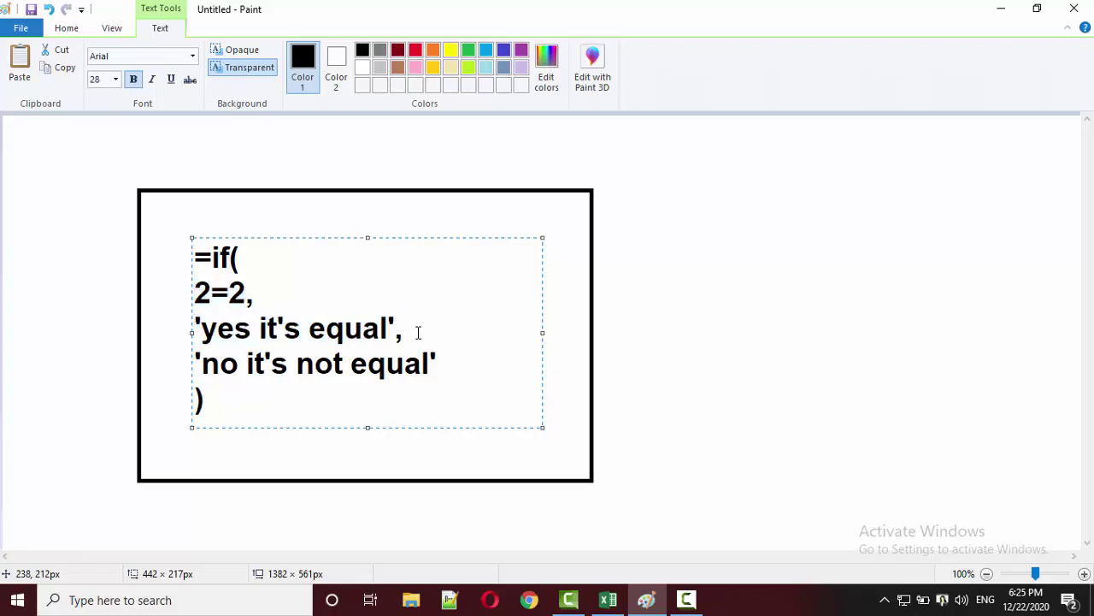
drag(418, 332, 460, 360)
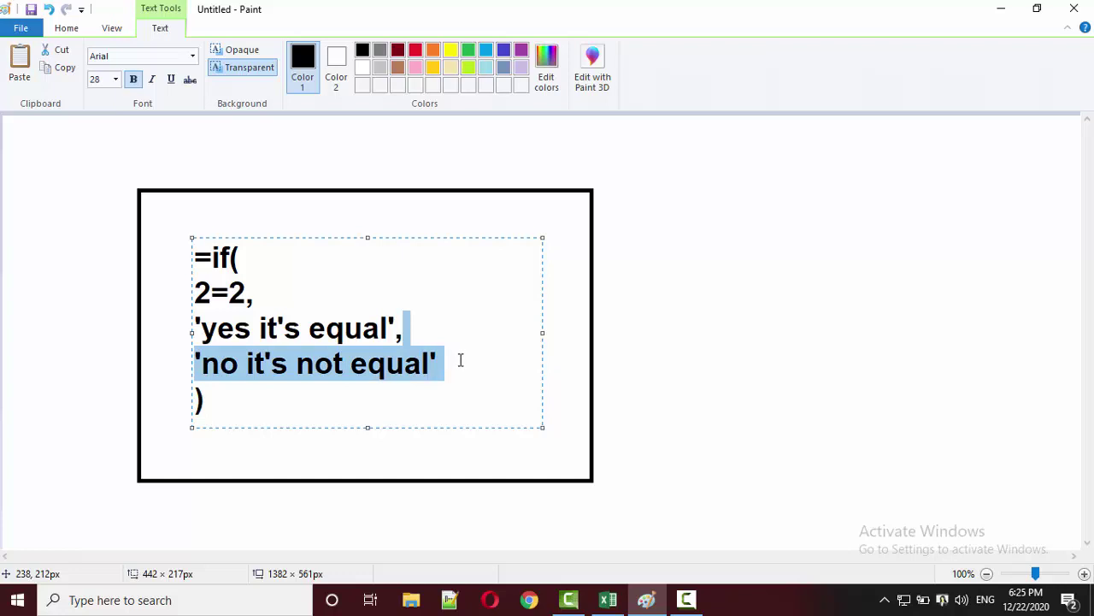
Delete the selected false-result line and write if( on a new line.
key(Delete)
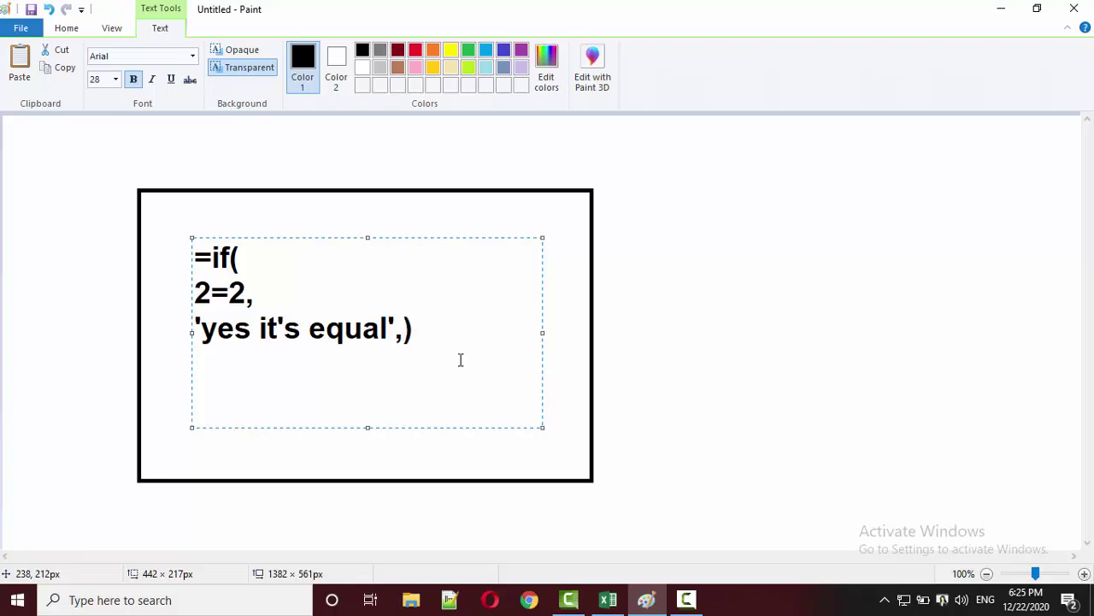
key(Return)
key(Return)
key(Up)
text(if)
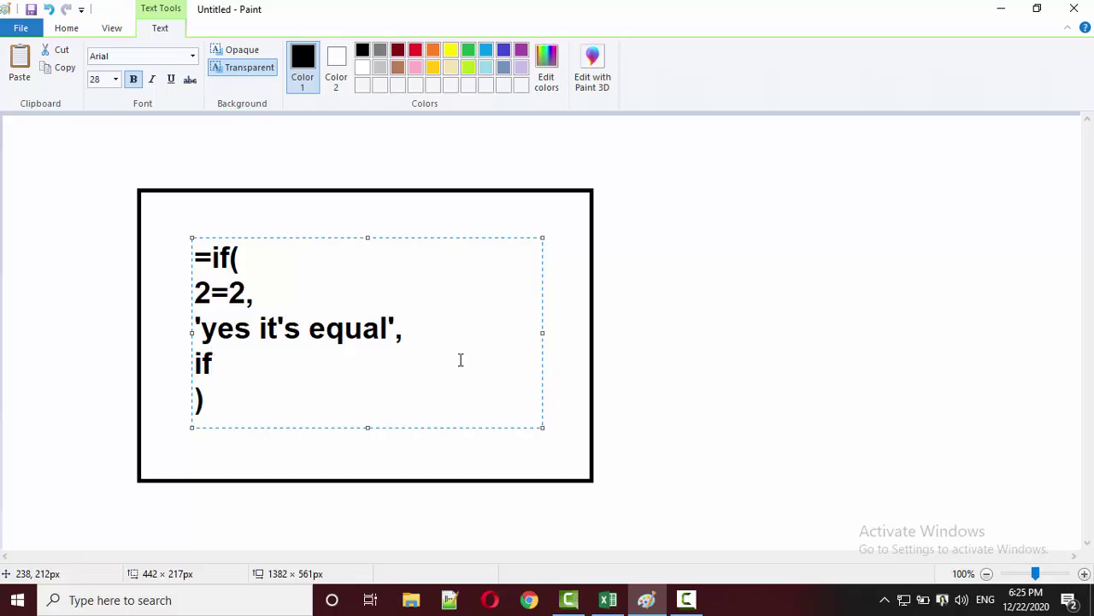
text(()
Highlight the 2=2 condition and 'yes it's equal' lines again.
click(196, 292)
mouse_move(196, 291)
mouse_down()
mouse_move(250, 292)
mouse_move(402, 333)
mouse_up()
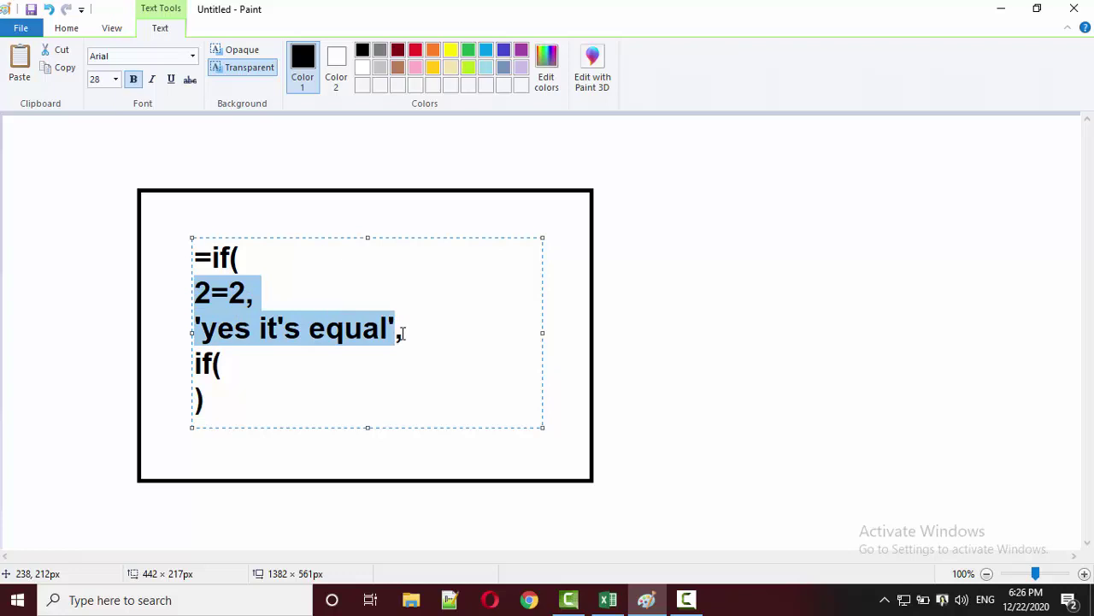
click(248, 371)
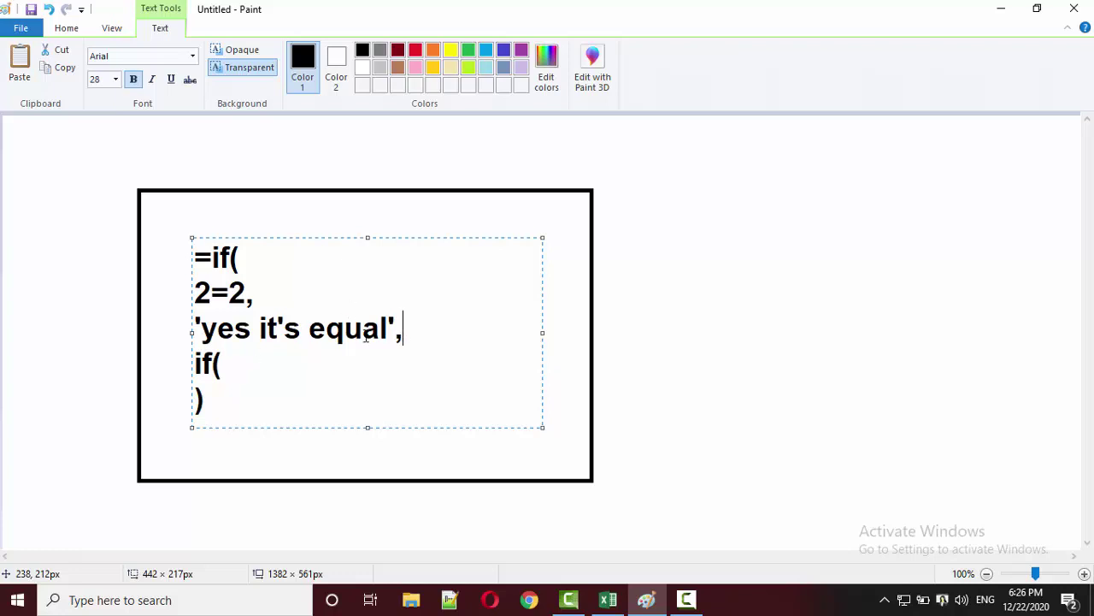
mouse_move(405, 330)
mouse_down()
mouse_move(161, 298)
mouse_move(170, 272)
mouse_up()
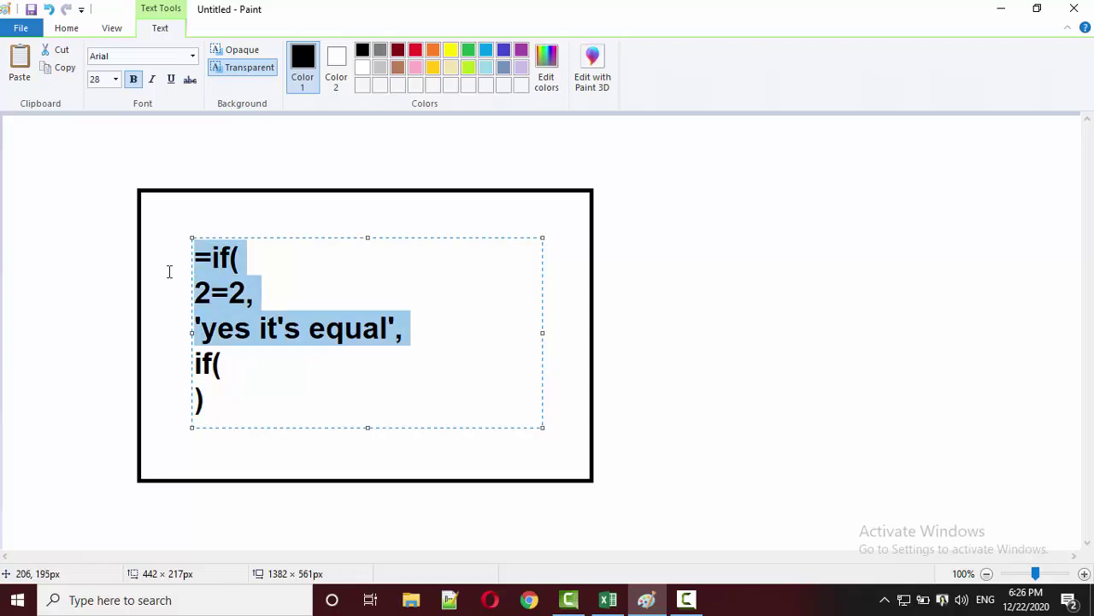
click(240, 362)
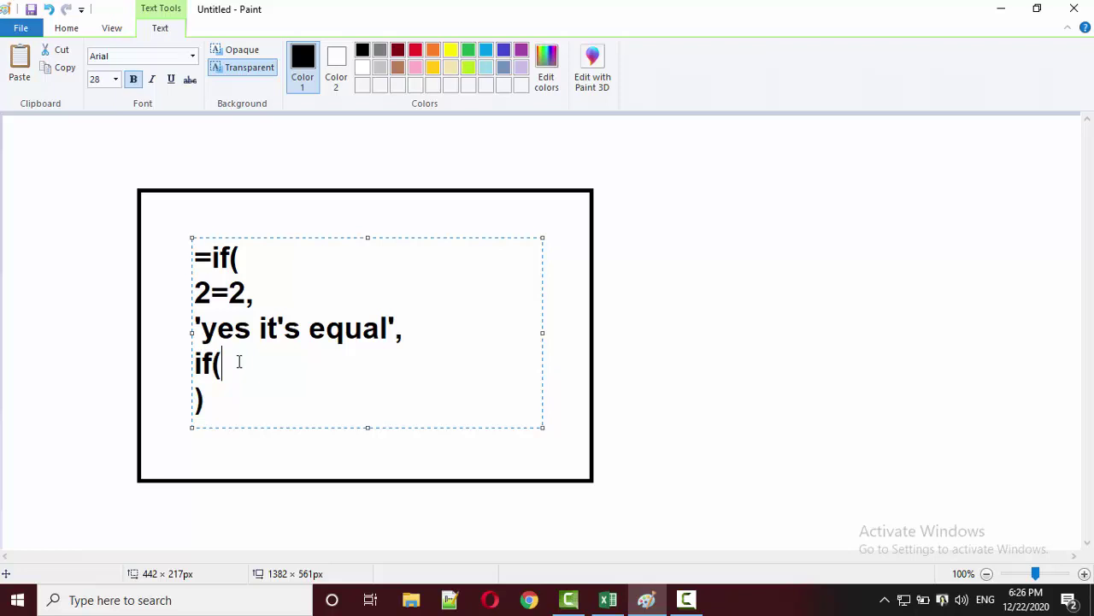
Back in Excel, type =if(2=4,"yes it's equal", into cell E2.
click(597, 591)
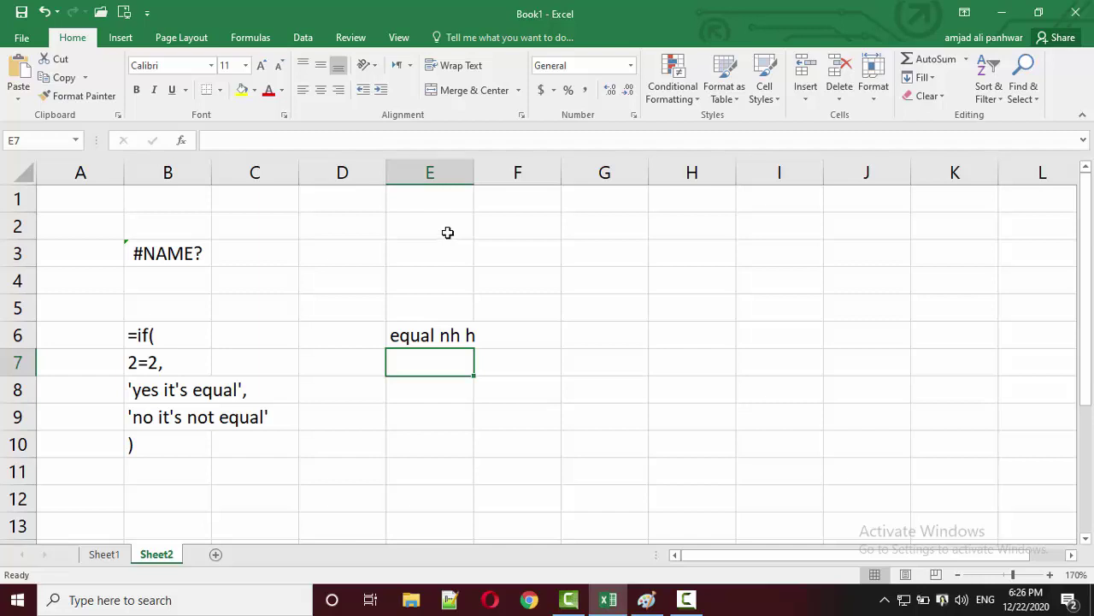
click(447, 233)
text(=i)
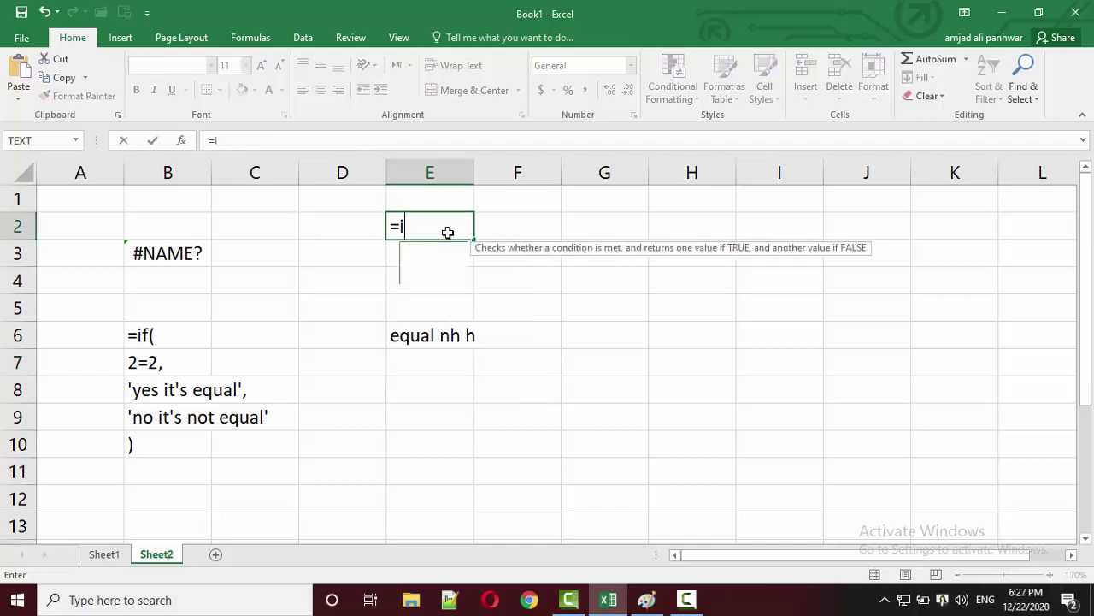
text(f(2)
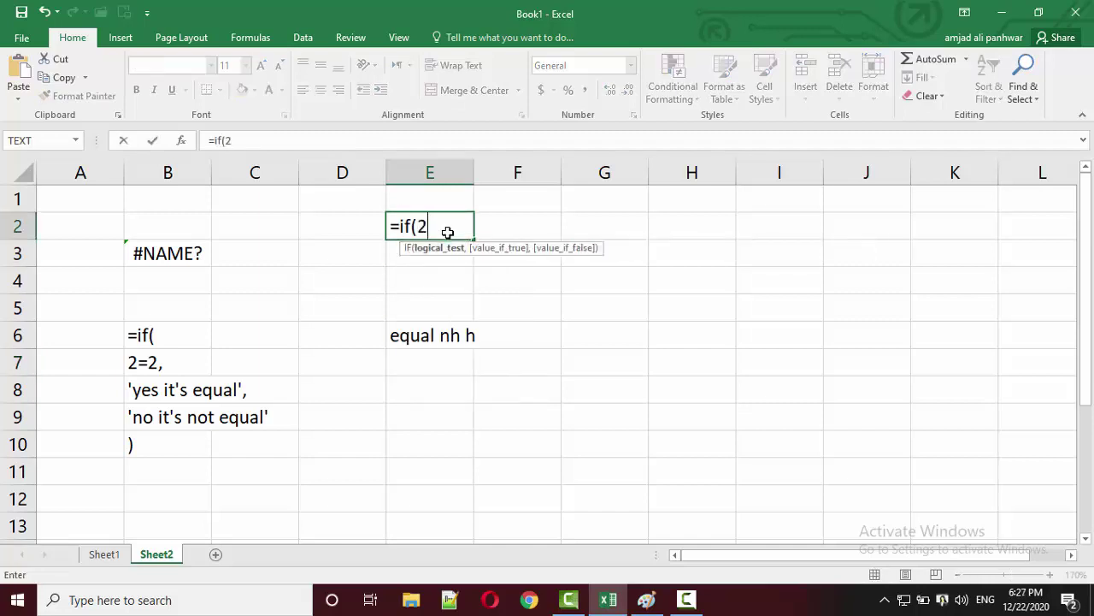
text(=4)
text(,)
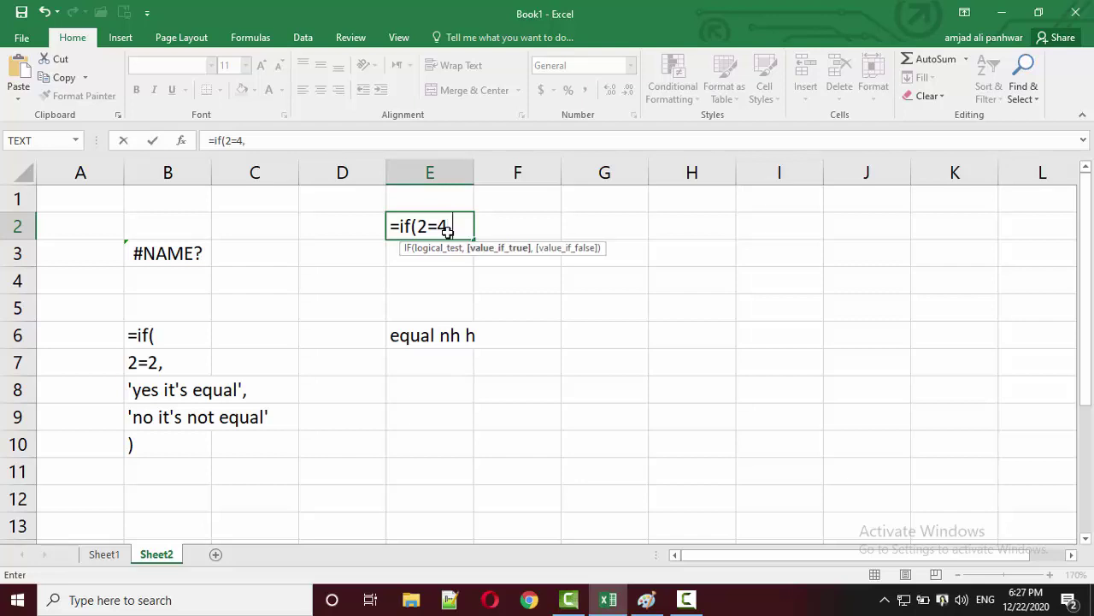
text(")
text(yes )
text(it's equa)
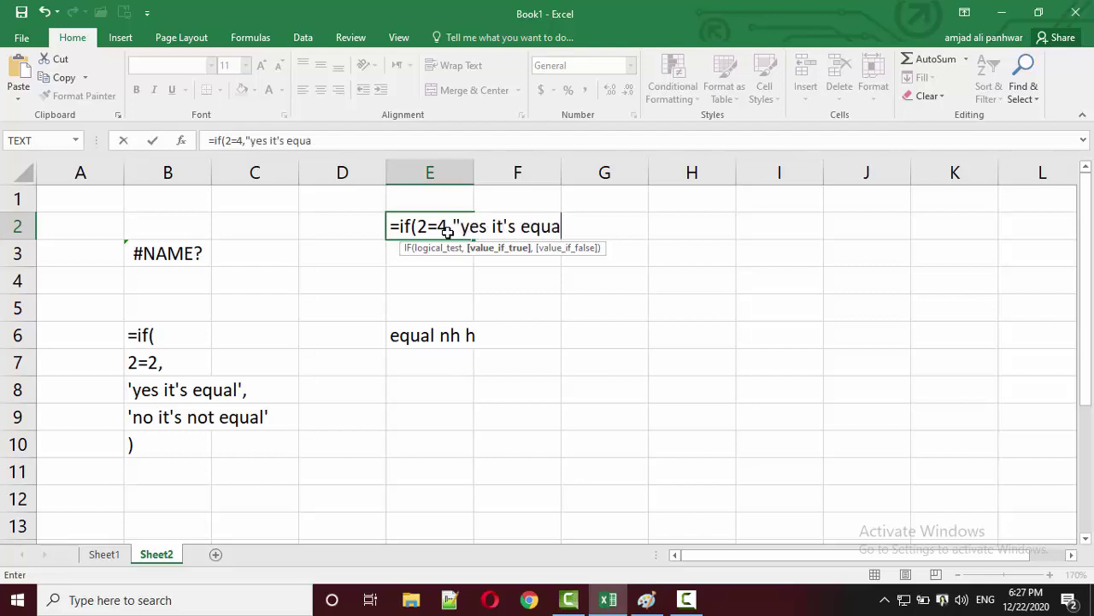
text(l")
text(,)
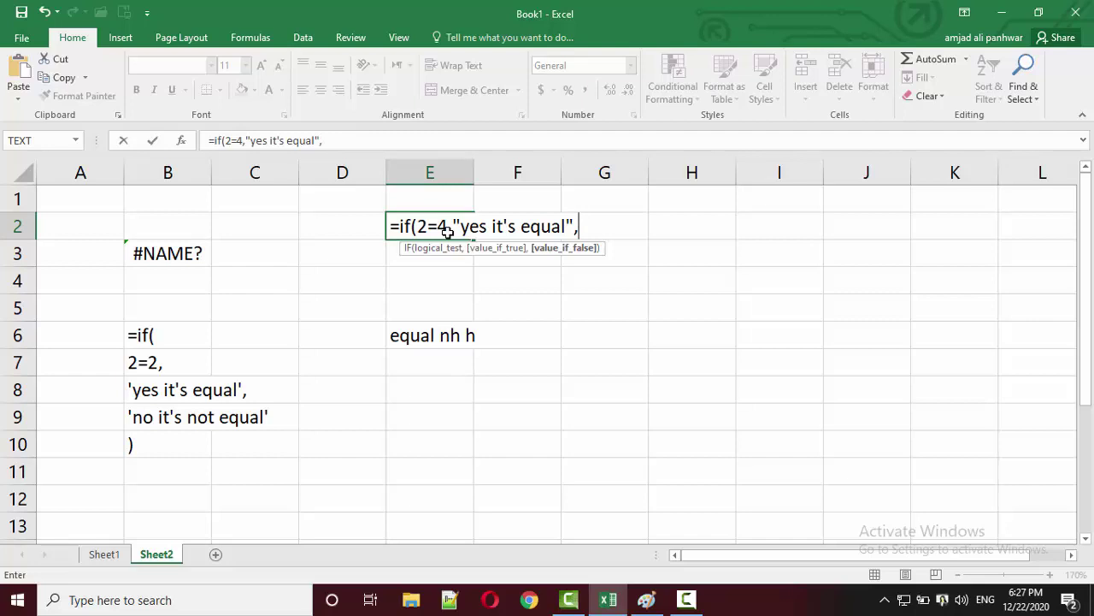
Append if(3=3,"yes it's equal", as the outer IF's false branch.
text(if)
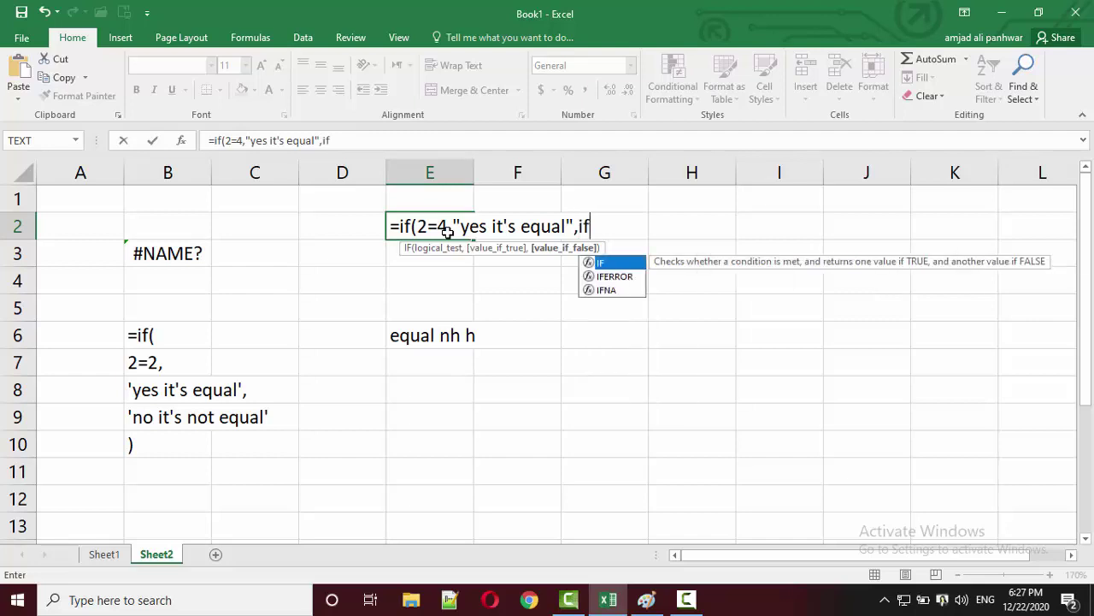
text(()
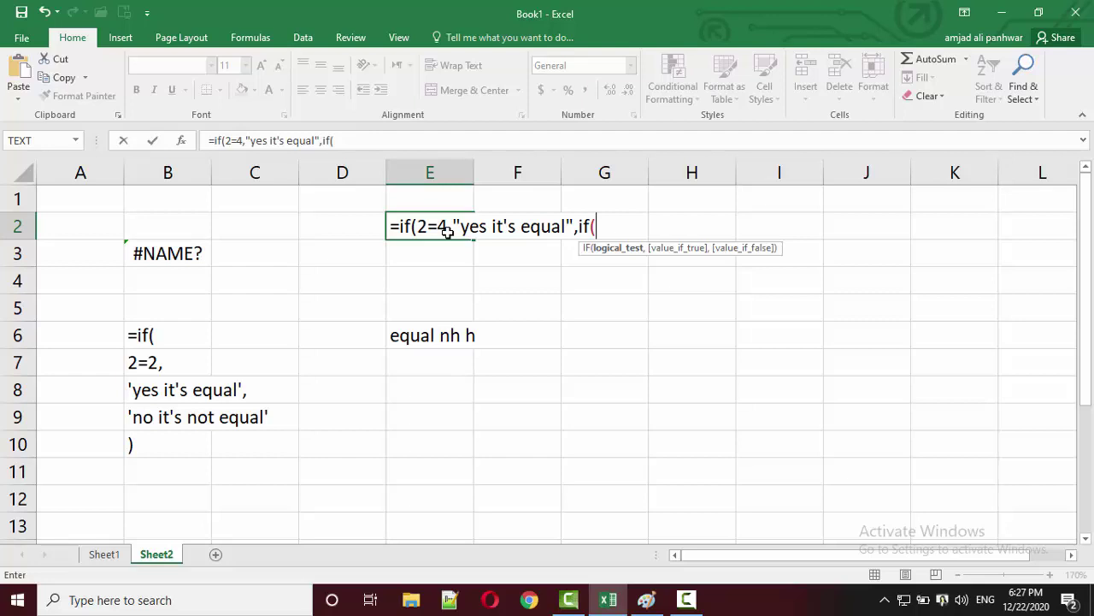
text(3)
text(=3)
text(,")
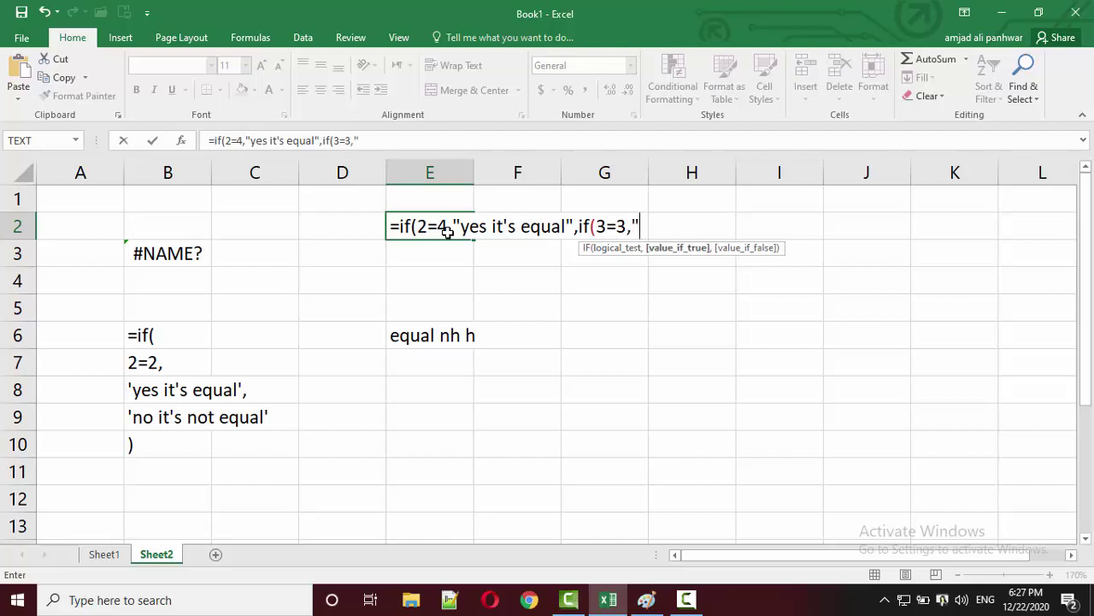
text(yes it)
text('s equ)
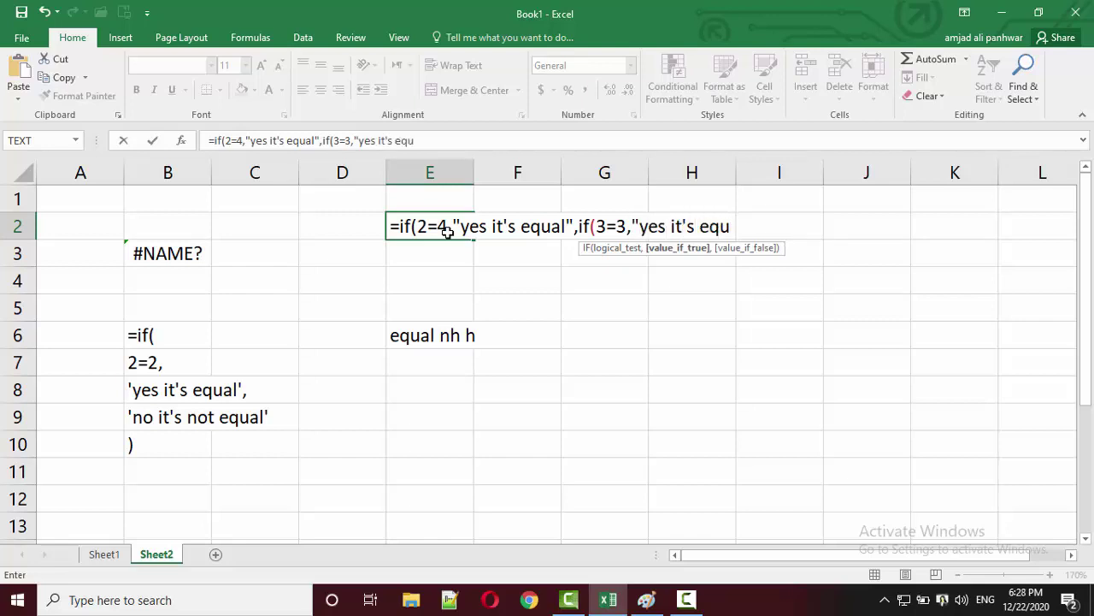
text(al)
text(",)
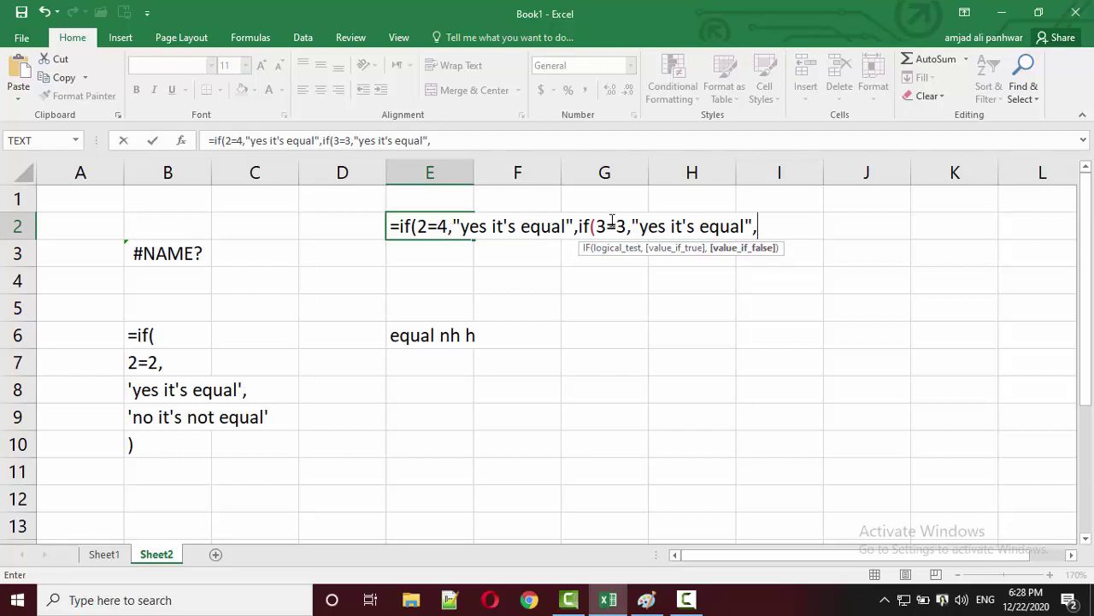
drag(581, 226, 753, 235)
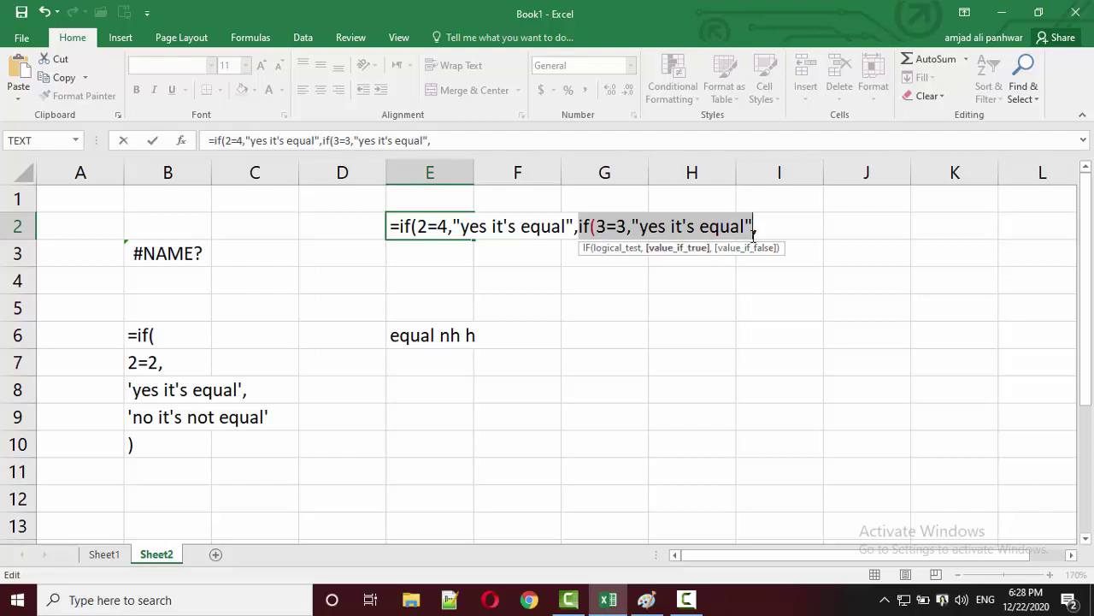
click(761, 232)
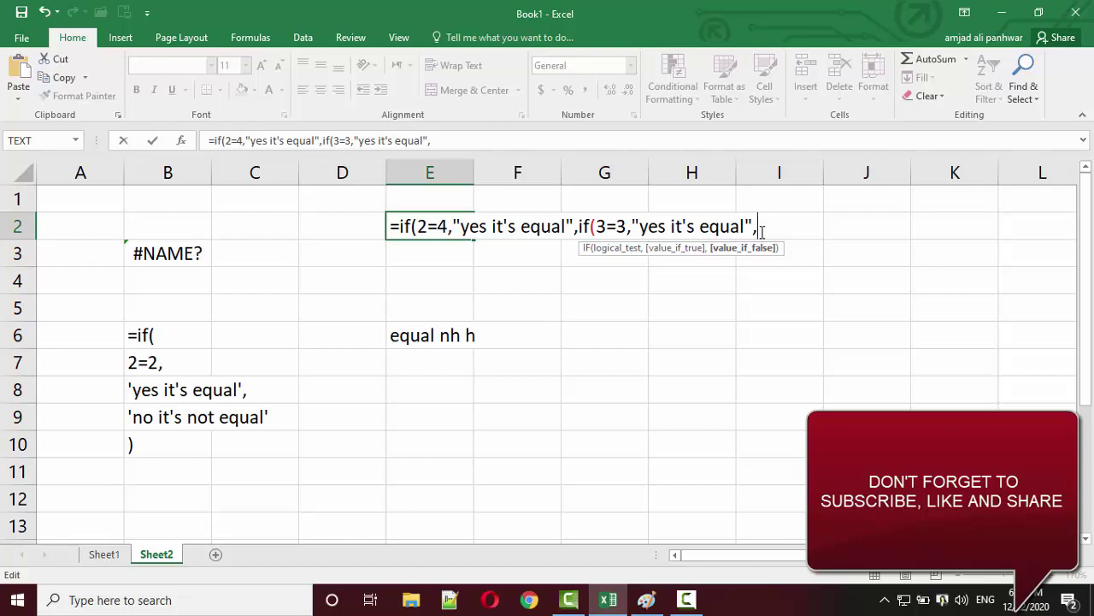
Add the false result "no 3 not equal to 3" followed by two closing parentheses.
text(")
text(no)
text( 3 not)
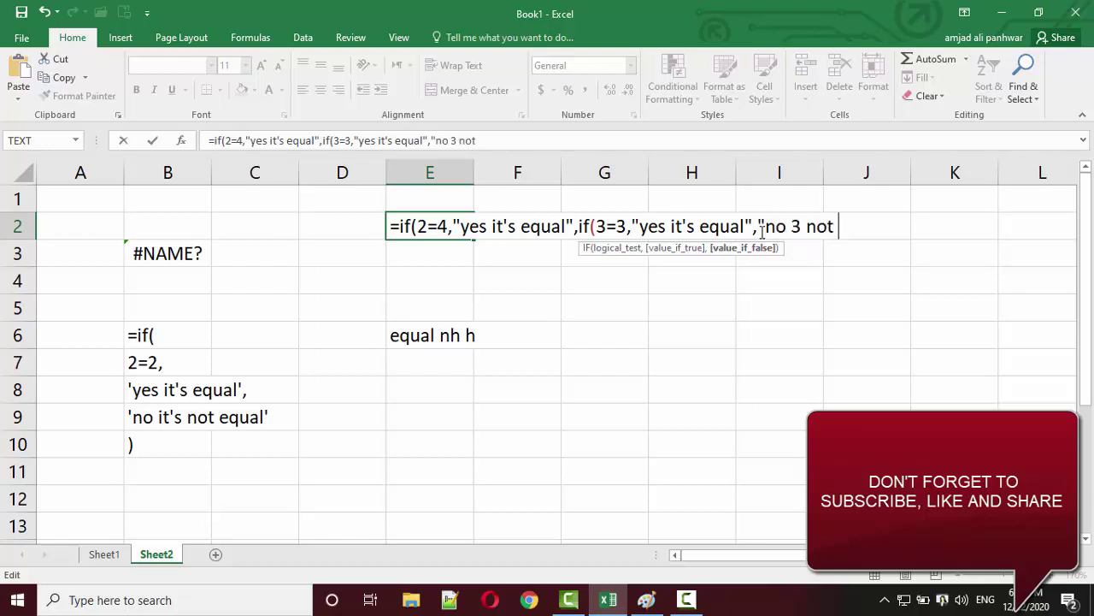
text( equal to)
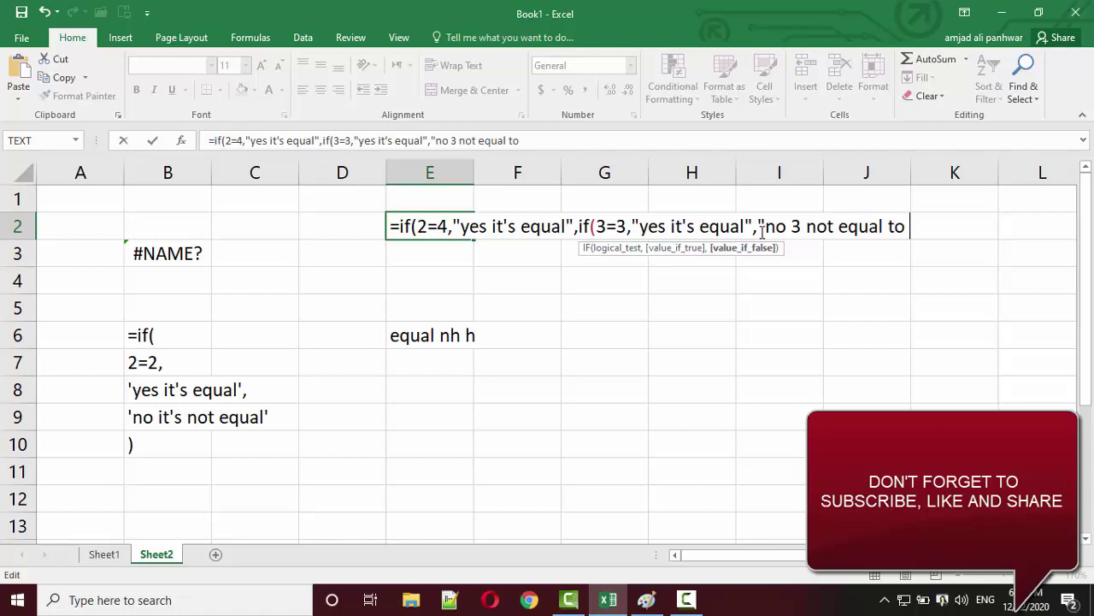
text( 3)
text("))
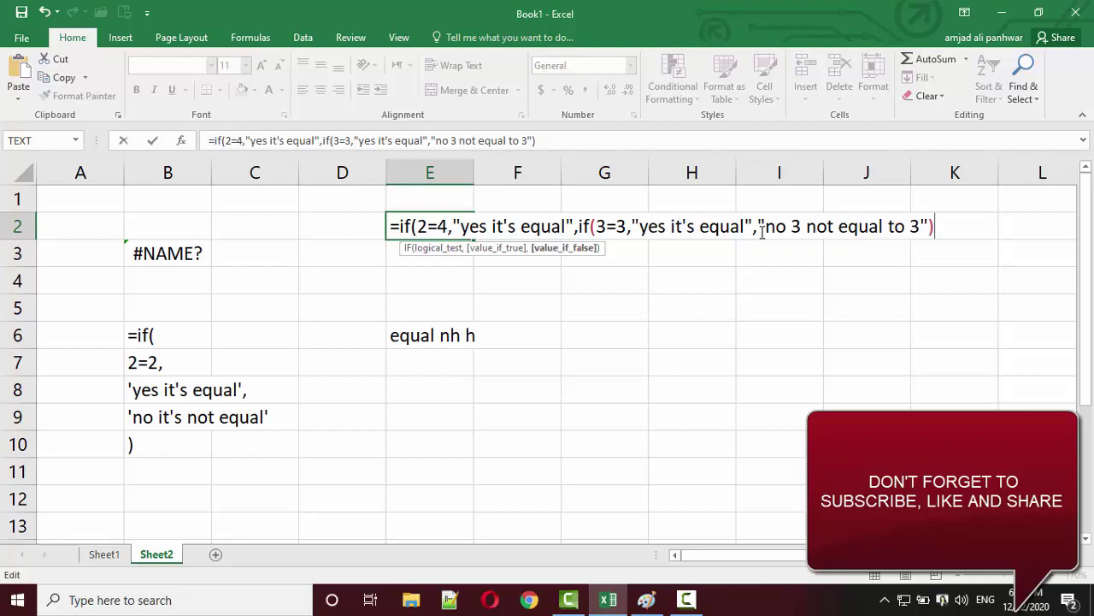
text())
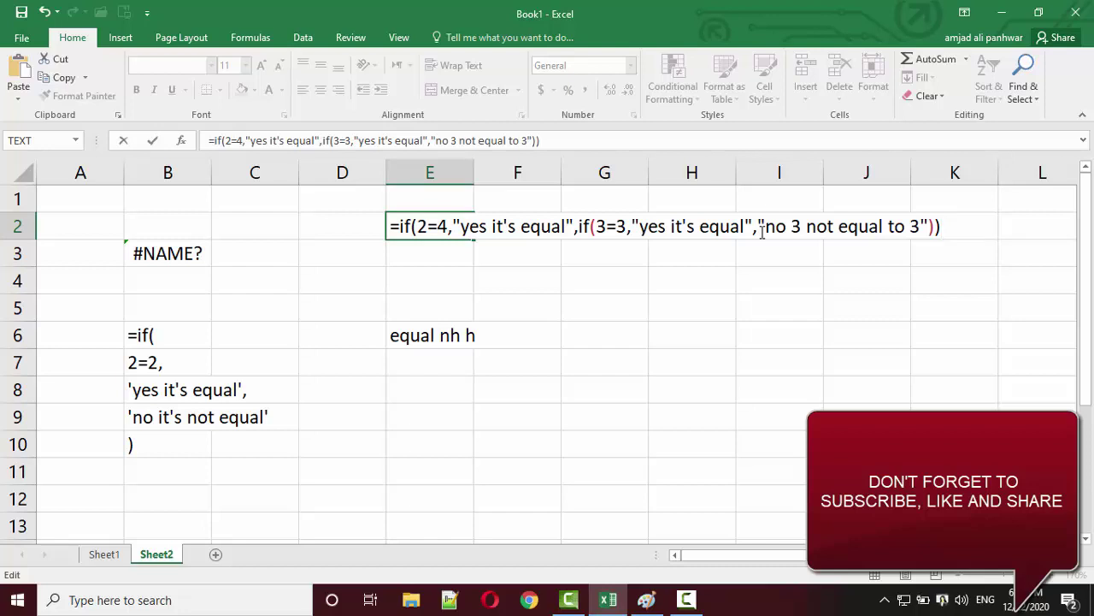
Commit the E2 formula, then reopen it with the cursor after 'yes' in the nested true text.
key(Return)
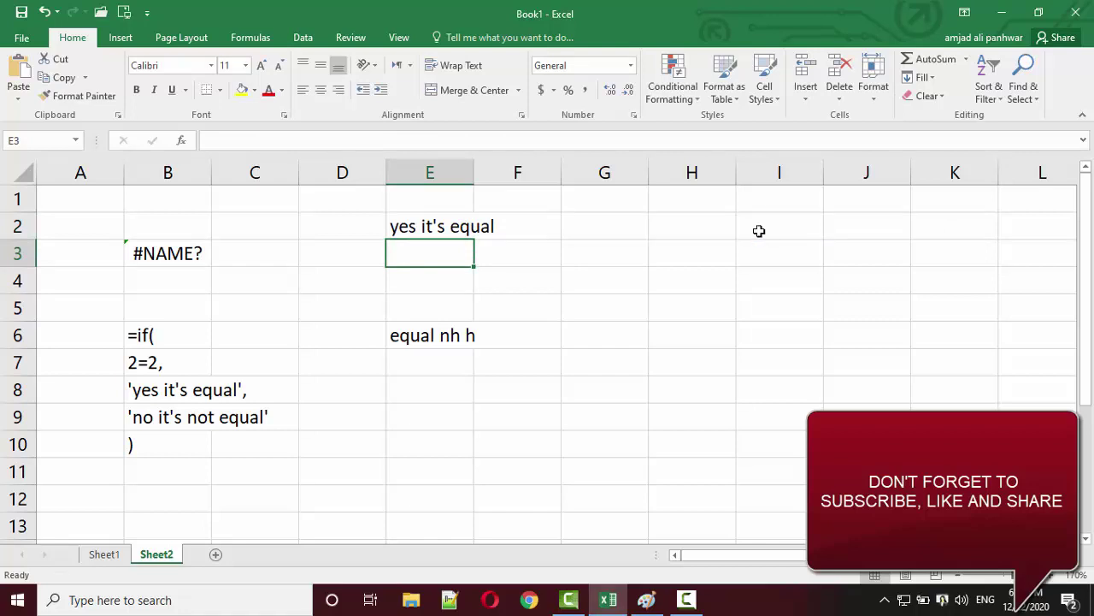
double_click(471, 232)
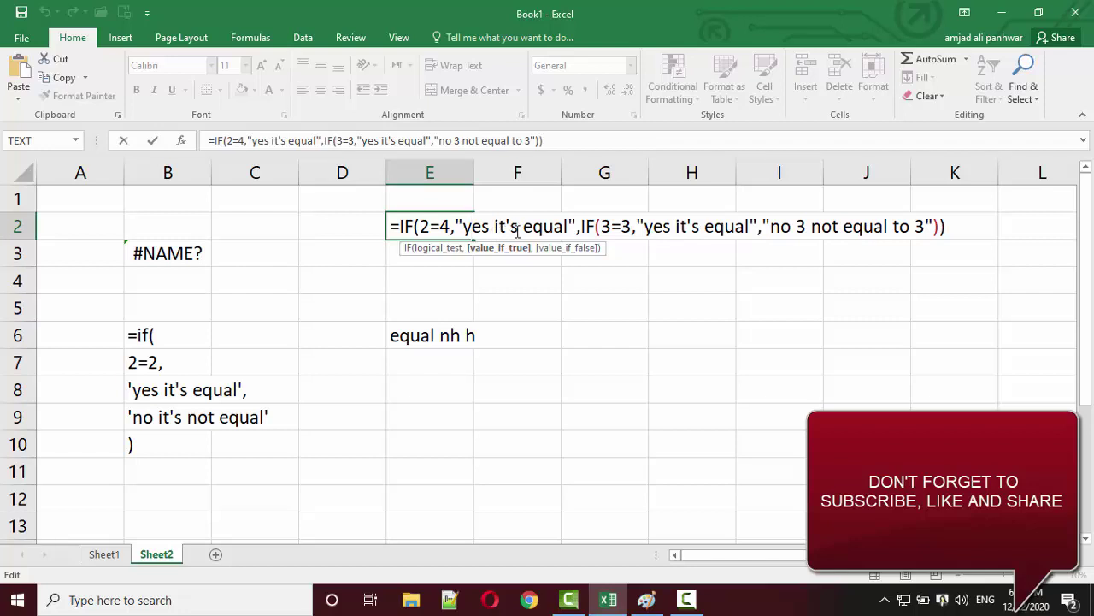
click(450, 223)
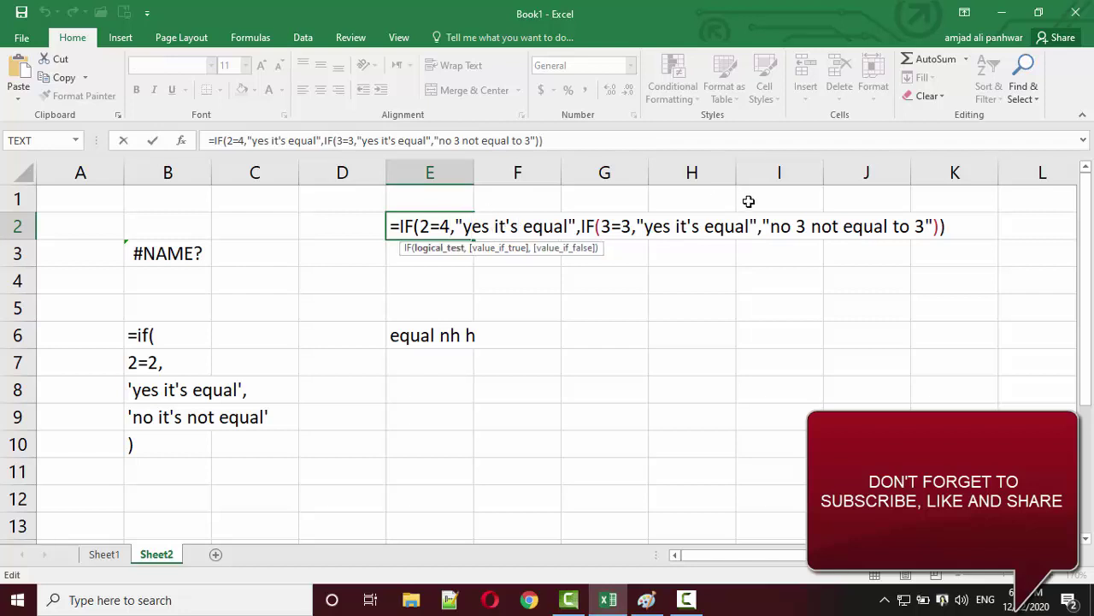
click(672, 226)
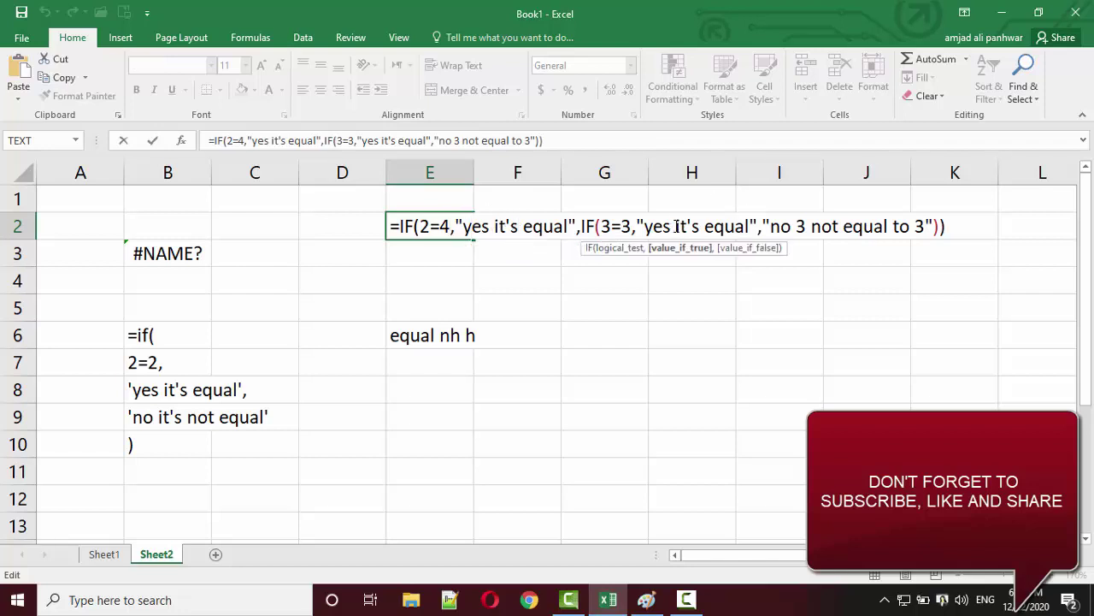
Insert 3 after 'yes' in the nested true text and re-enter the formula.
text(3)
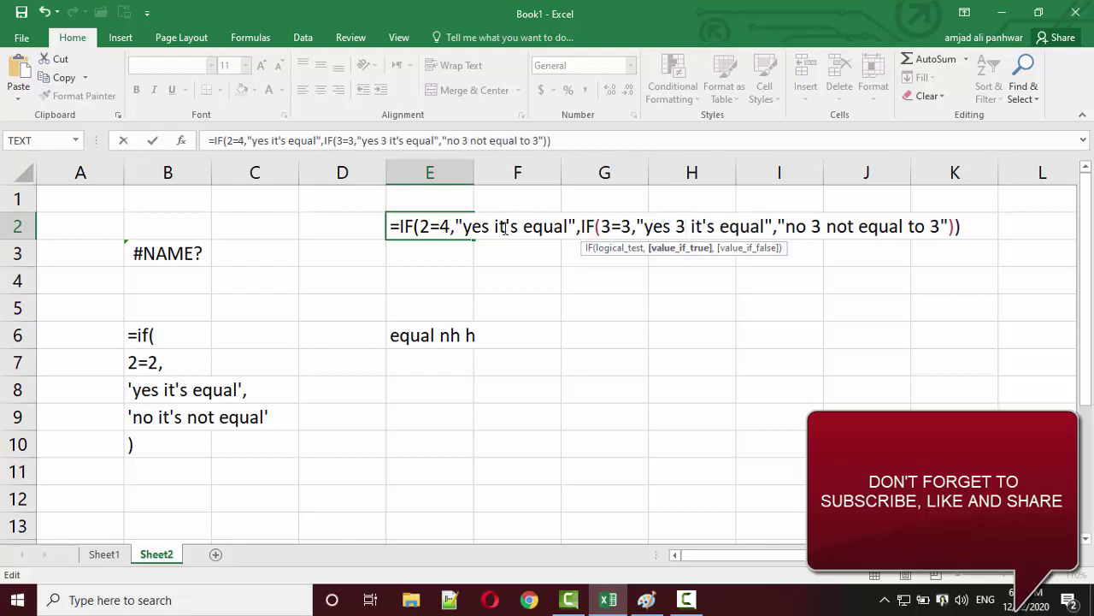
key(Return)
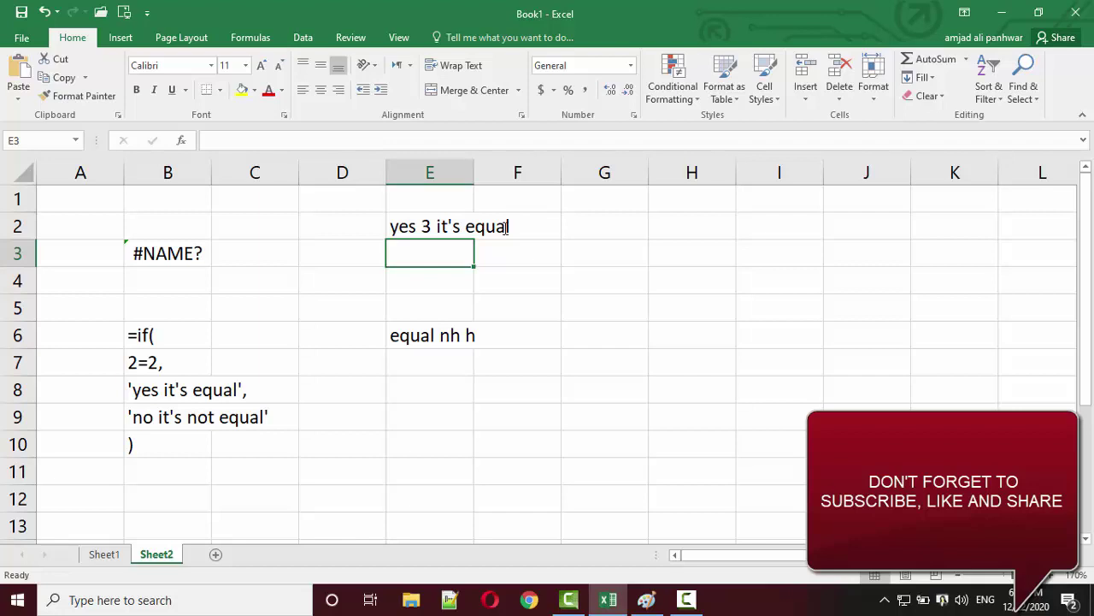
click(686, 599)
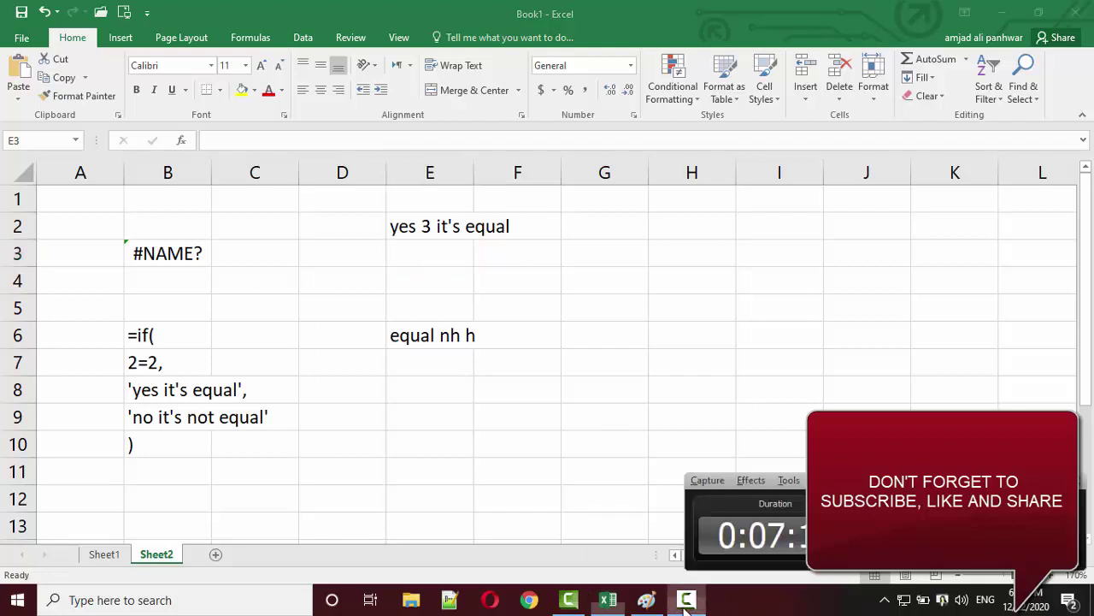